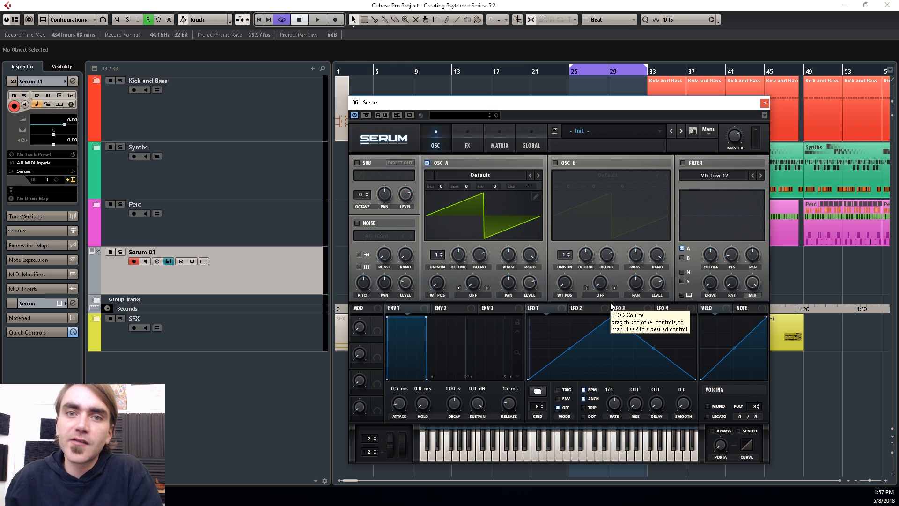
- Enable Serum's noise oscillator and browse the Glitch Psy Noises samples inside the Noises folder of the Serum Presets
left_click(356, 223)
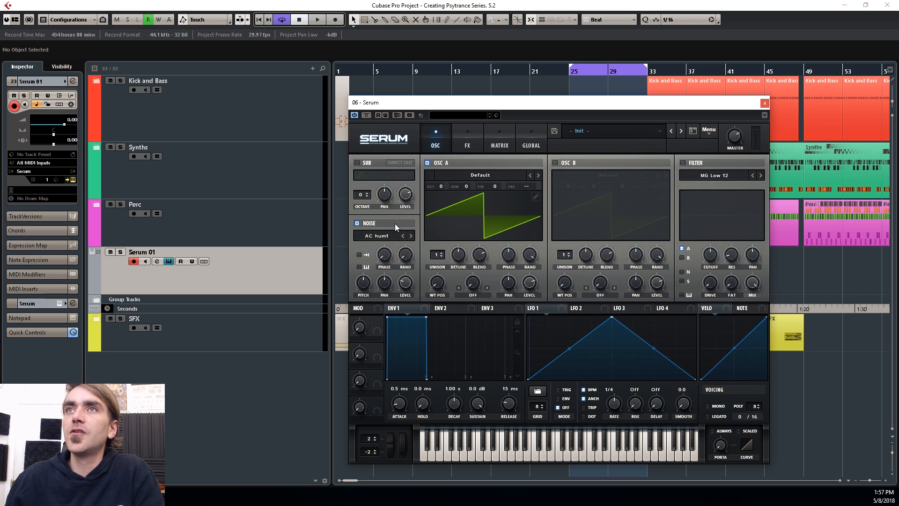
left_click(709, 131)
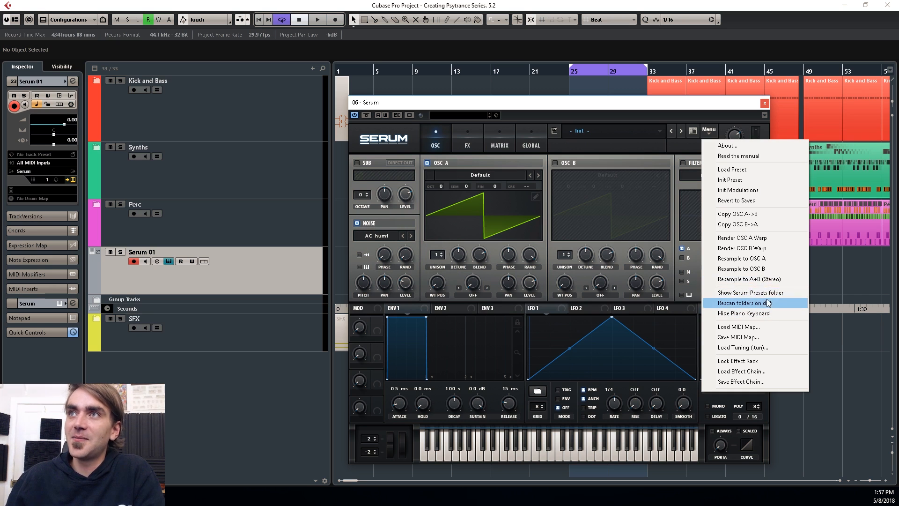
left_click(765, 294)
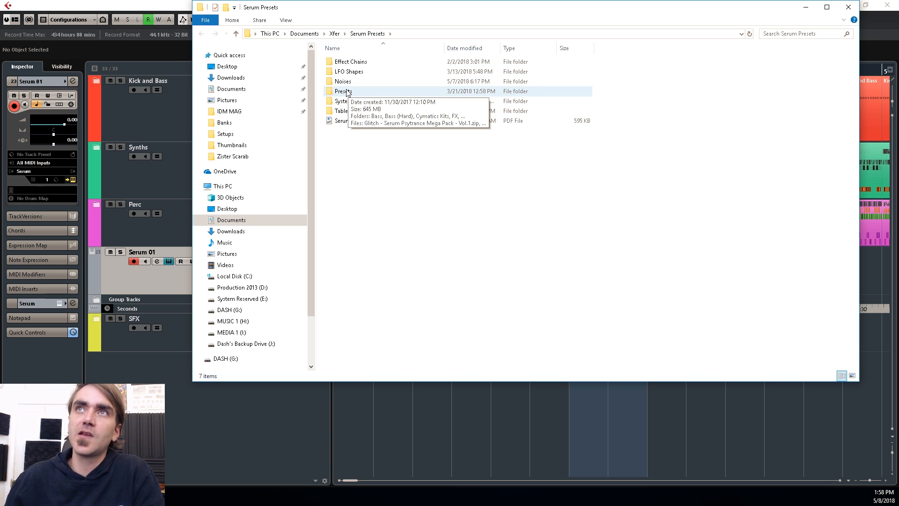
double_click(351, 82)
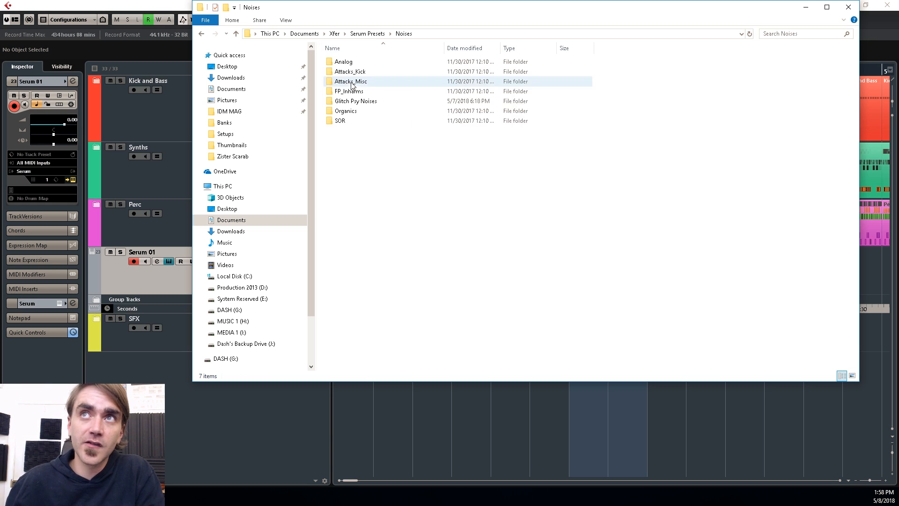
left_click(367, 100)
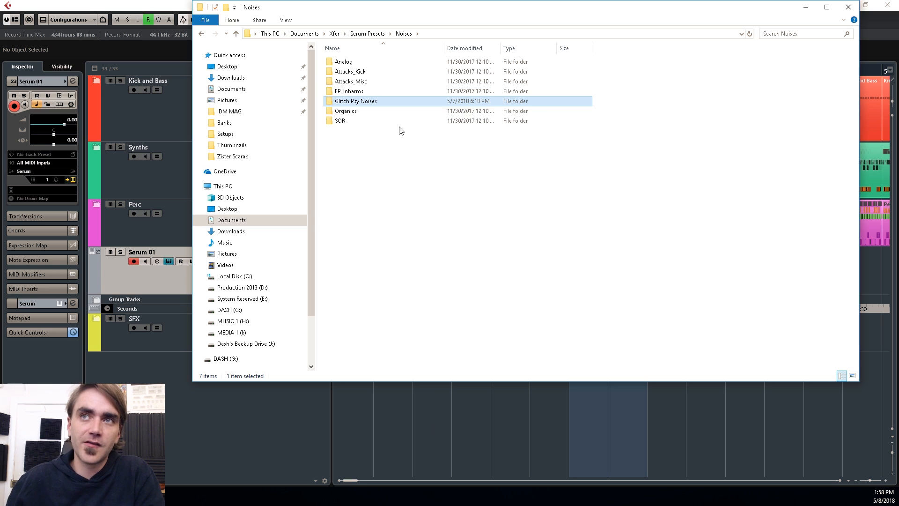
double_click(357, 101)
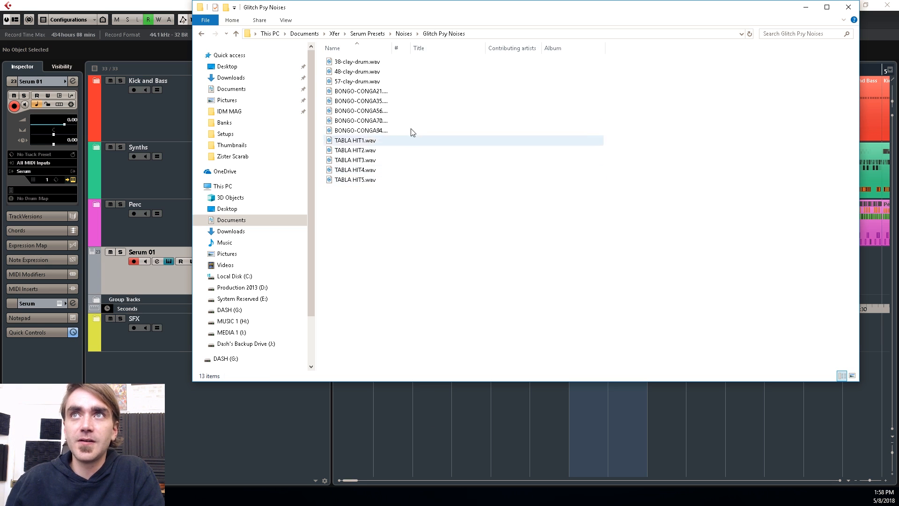
left_click(466, 429)
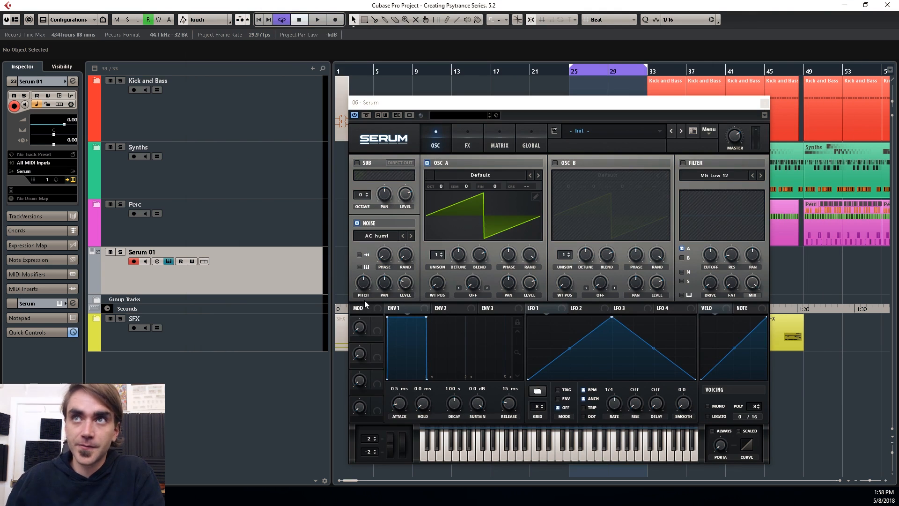
- Load the BONGO-CONGA94 sample into the noise oscillator
left_click(378, 237)
mouse_move(392, 286)
left_click(490, 360)
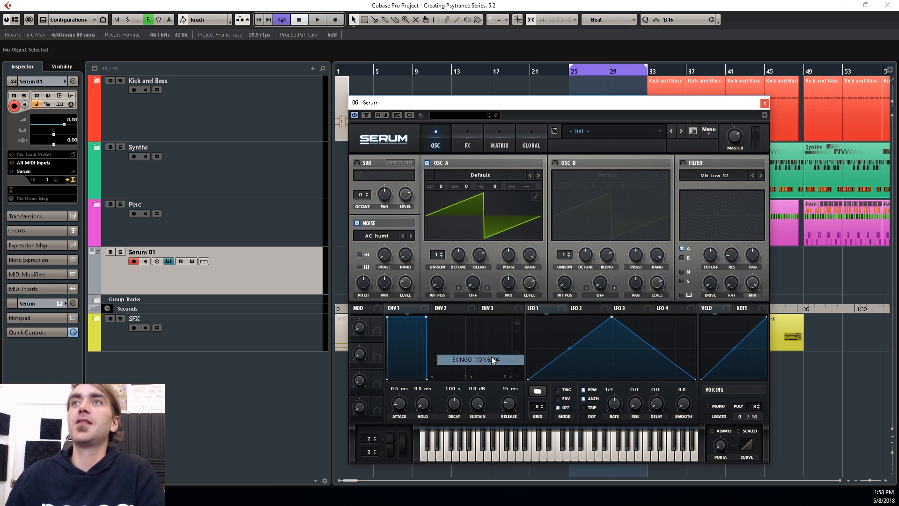
- Turn off oscillator A and make the noise sample play as a one-shot
left_click(426, 162)
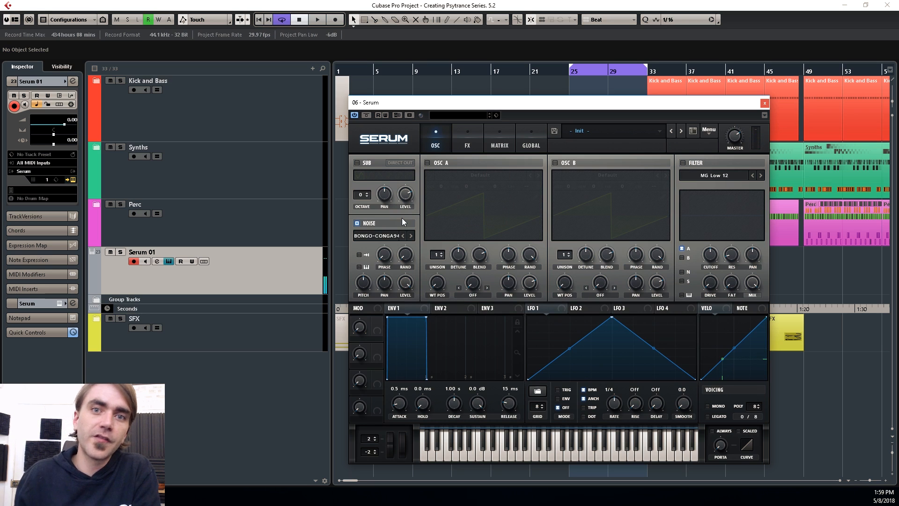
left_click(360, 254)
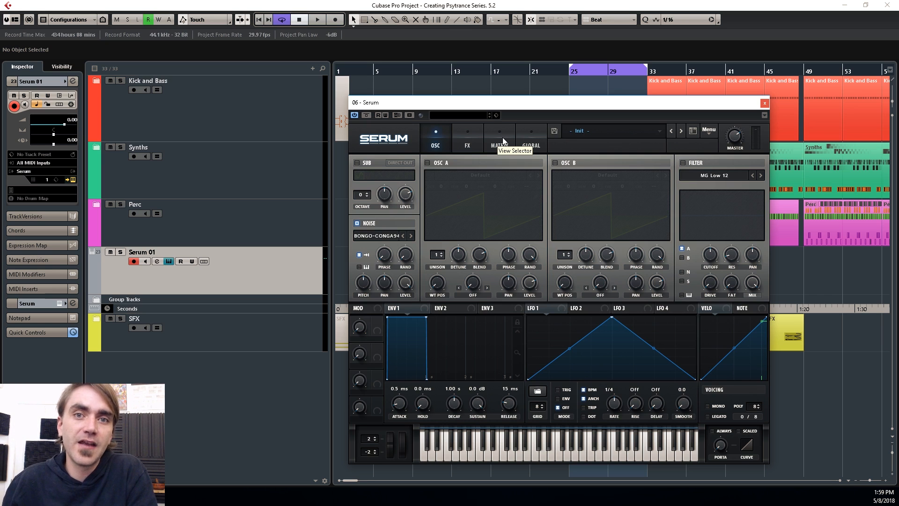
- Route NoteOn Rand1 to Noise Pitch in the first modulation matrix row with a moderate positive amount
left_click(473, 140)
left_click(498, 141)
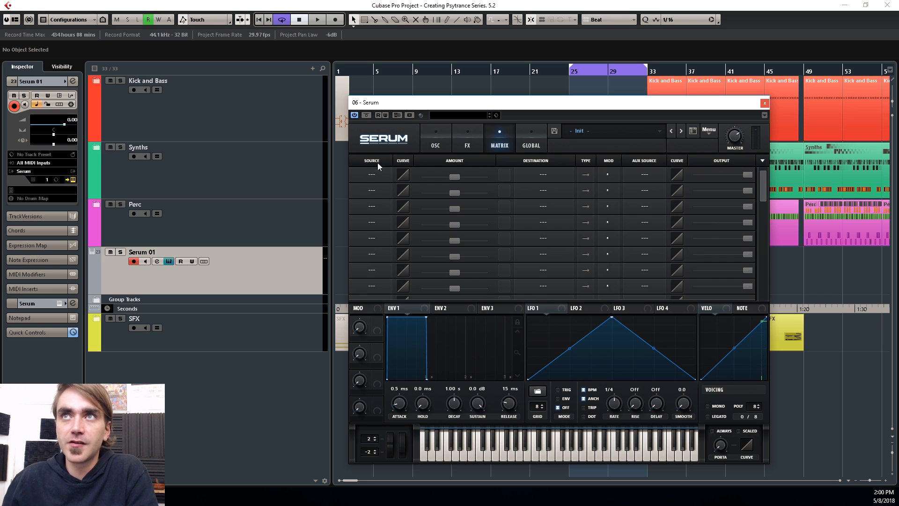
left_click(373, 175)
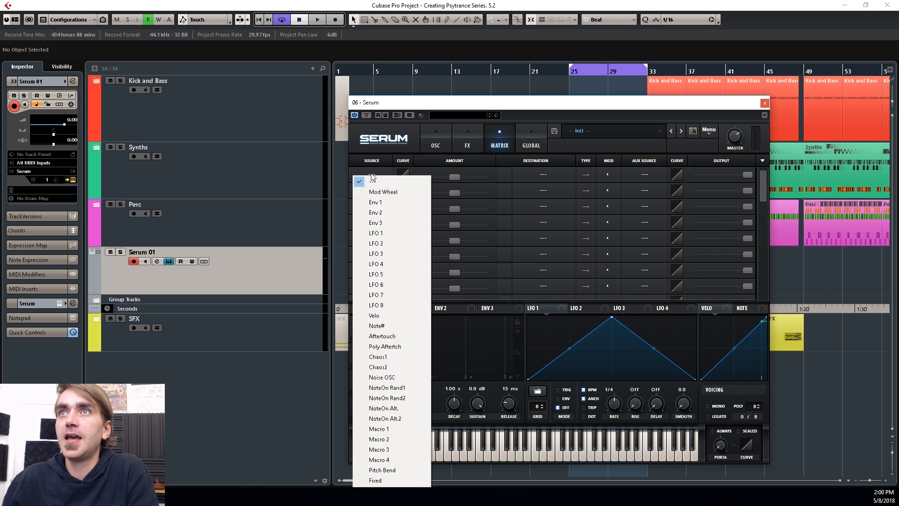
left_click(392, 388)
left_click(544, 174)
mouse_move(554, 211)
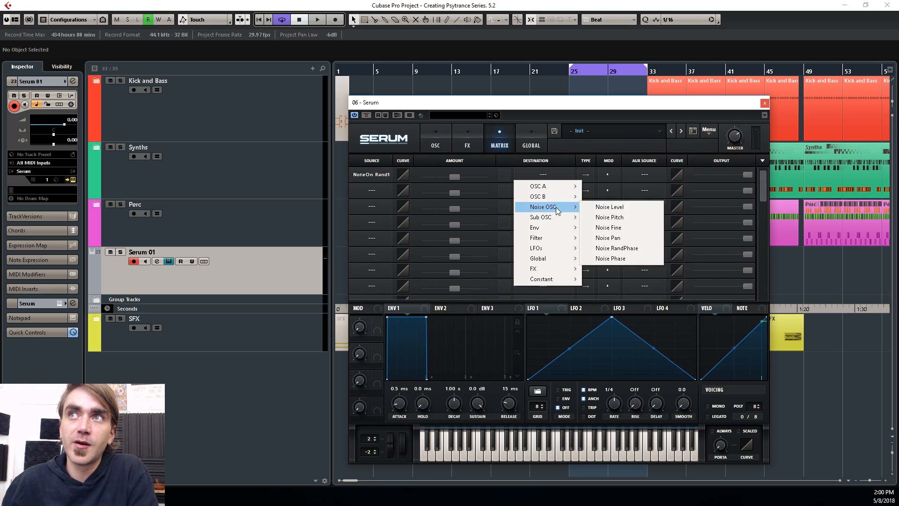
left_click(628, 217)
left_click_drag(485, 179, 476, 179)
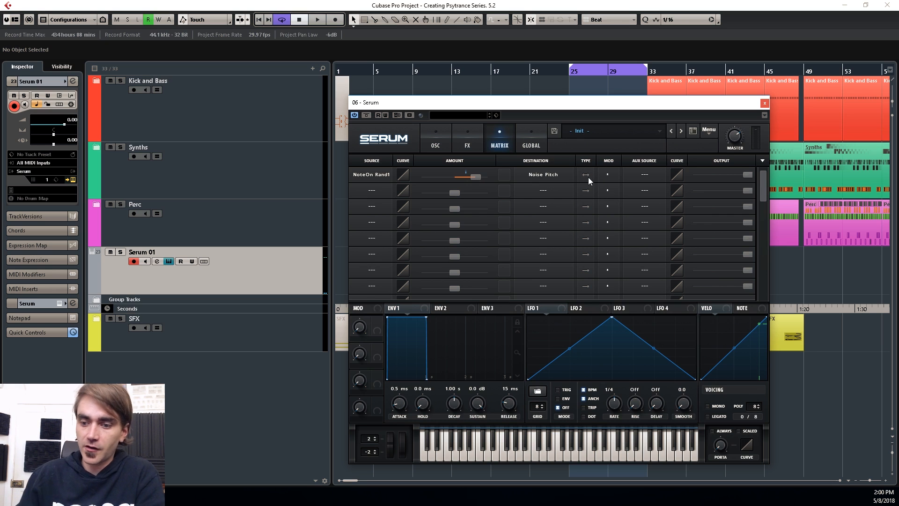
- Return to the oscillators and change the noise sample to BONGO-CONGA35
left_click(435, 139)
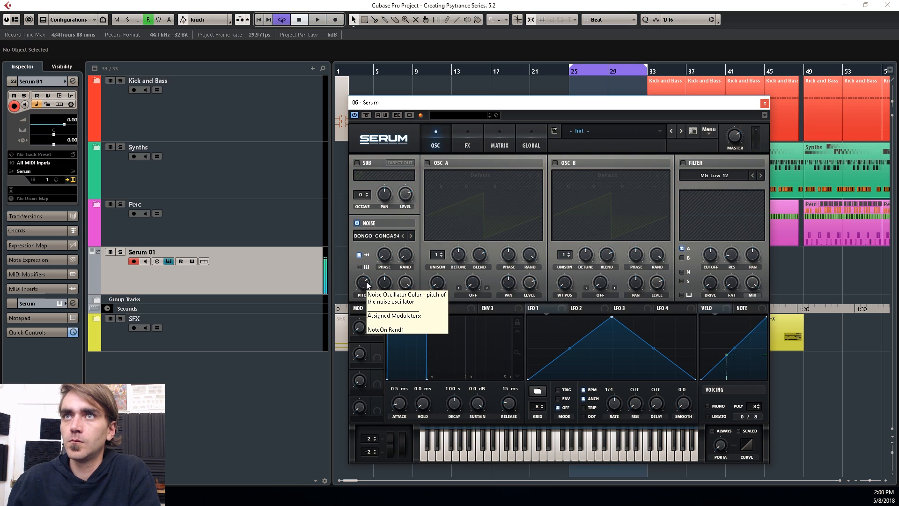
left_click(403, 236)
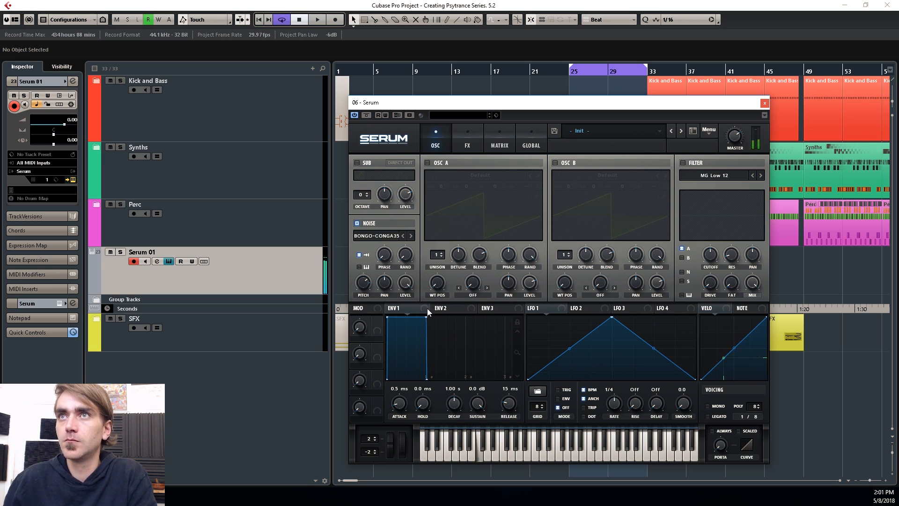
- Lower Envelope 1's sustain to -58.2 dB and make velocity modulate its decay from a base of 0.2 ms
left_click(479, 405)
left_click_drag(478, 404, 458, 406)
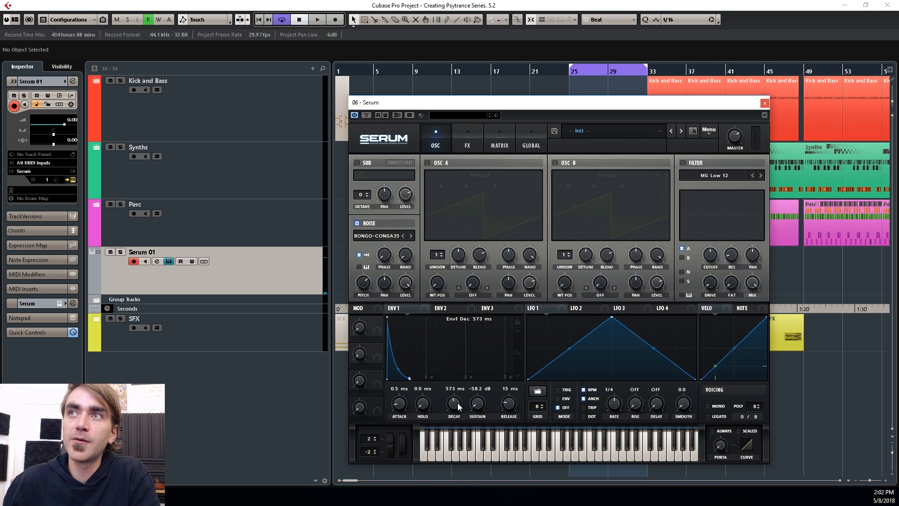
left_click_drag(718, 310, 453, 412)
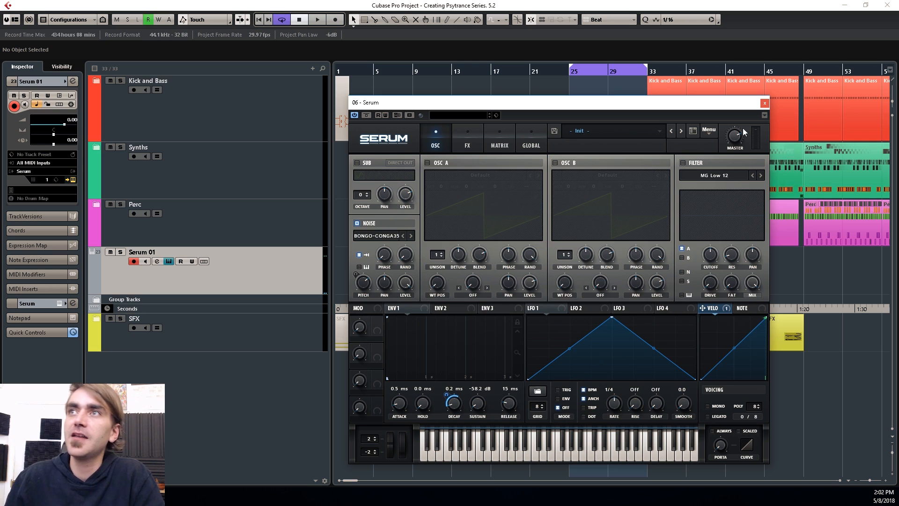
- Enable the filter for the noise oscillator and set its type to Flg H6+
left_click(684, 163)
left_click(699, 175)
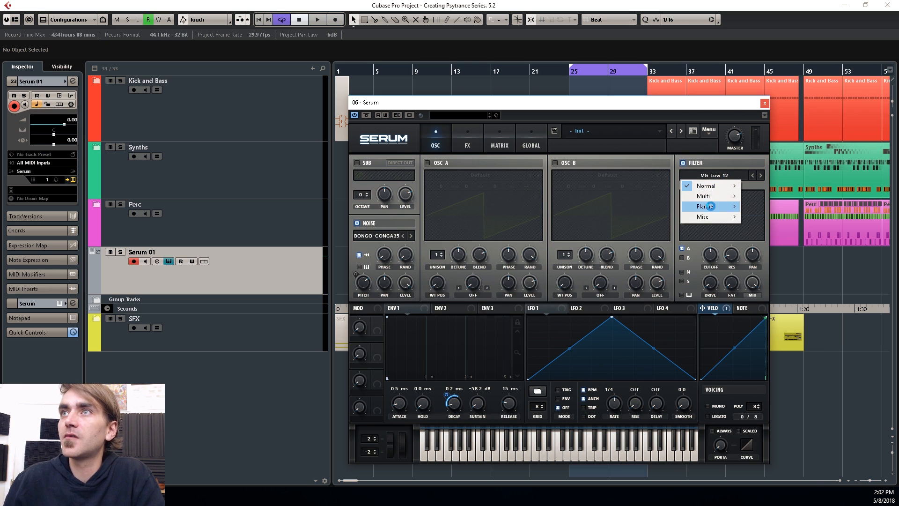
mouse_move(719, 209)
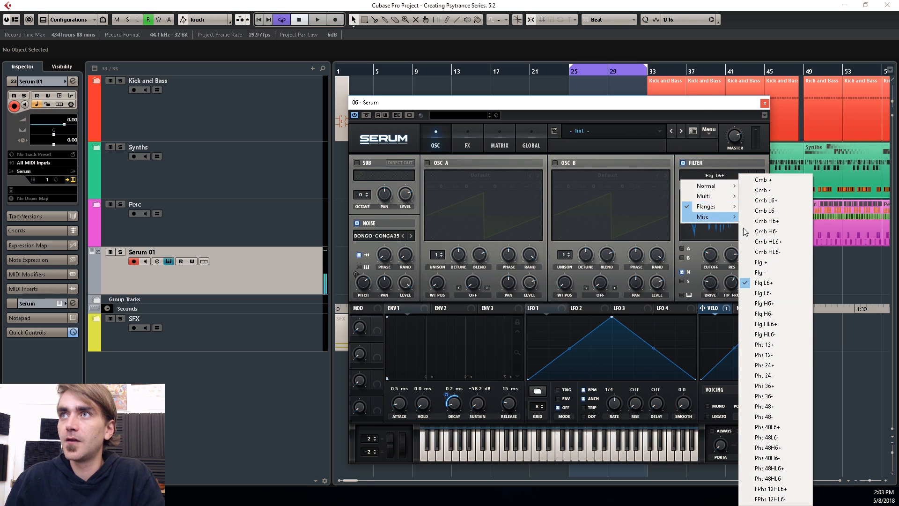
left_click(781, 303)
- Lower the filter cutoff and assign velocity as a modulator of both the cutoff and the resonance
left_click_drag(712, 255, 713, 276)
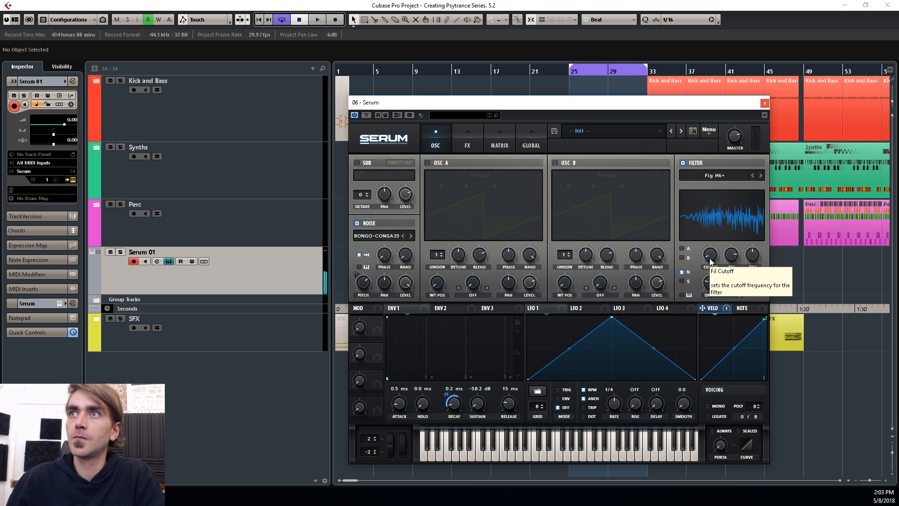
left_click_drag(720, 309, 700, 279)
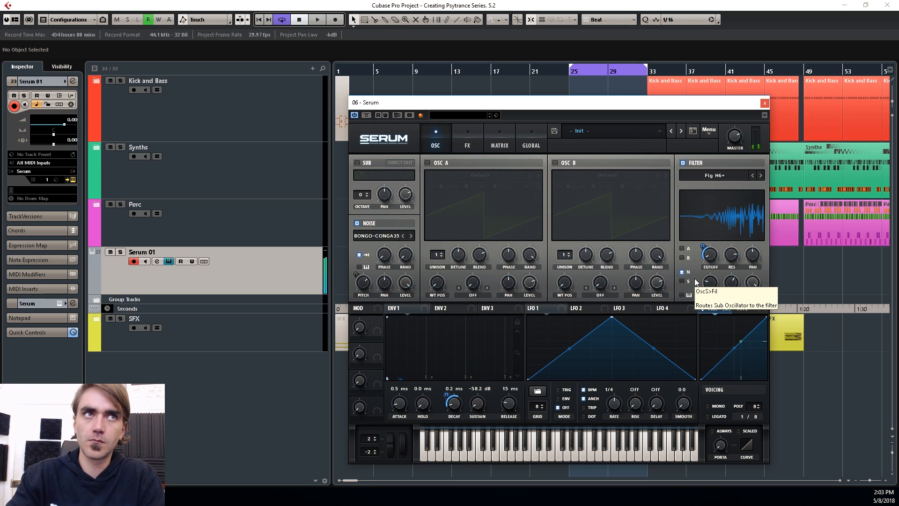
left_click_drag(704, 256, 703, 248)
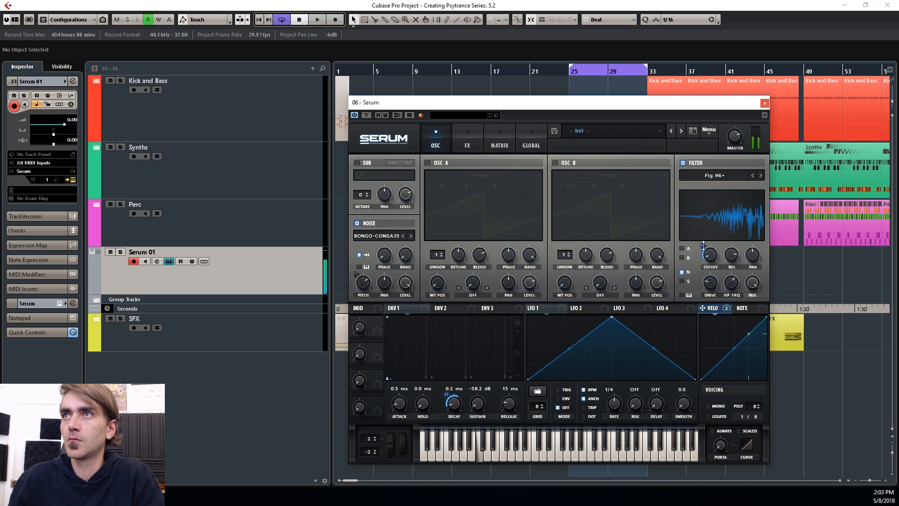
mouse_move(717, 311)
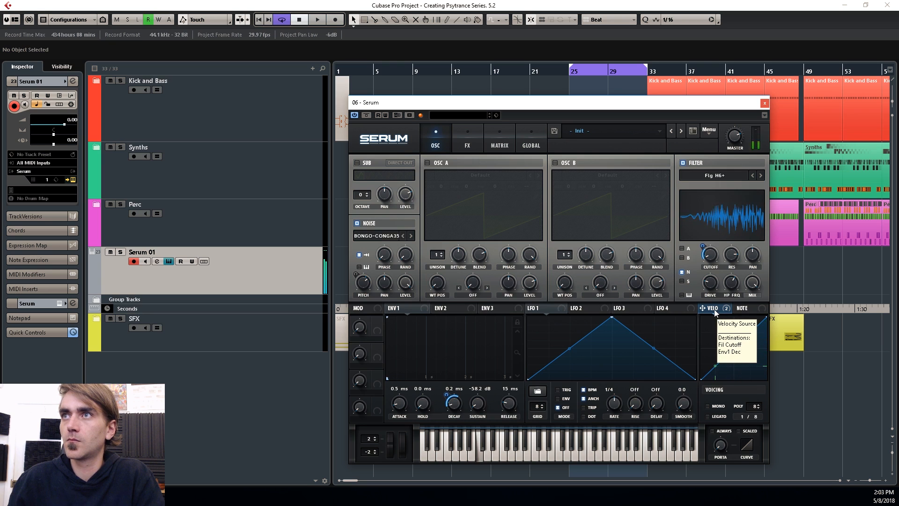
left_click_drag(715, 311, 733, 255)
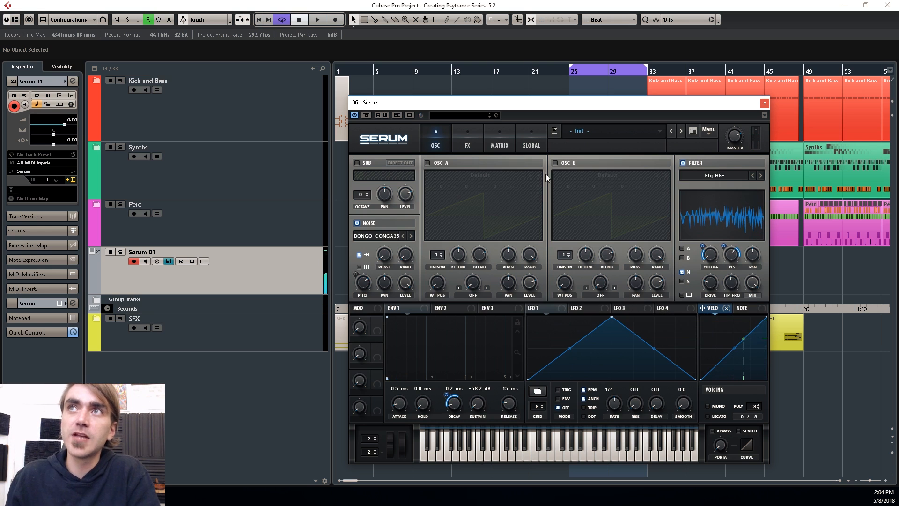
- Add a linked ping-pong delay at 1/8 dotted on both sides, with its filter at 1505 and Q 2.9
left_click(468, 135)
left_click(360, 236)
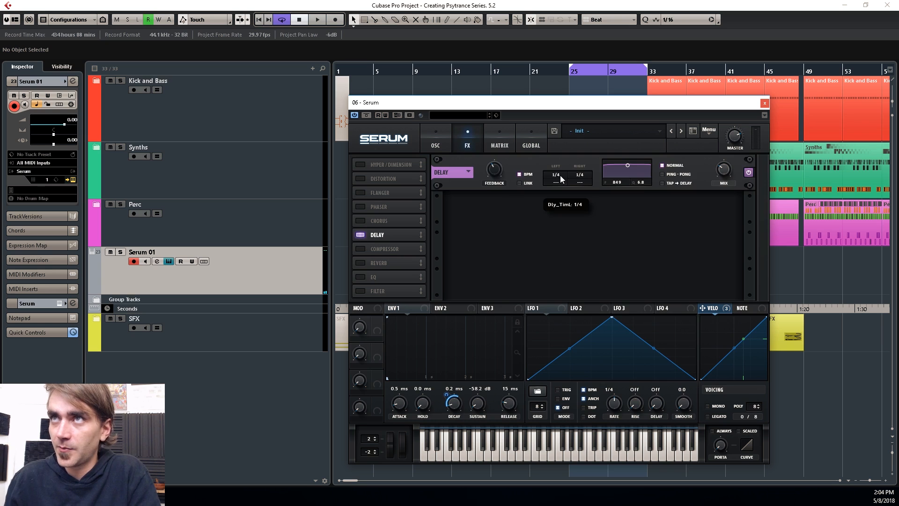
left_click(521, 183)
left_click_drag(556, 183, 583, 122)
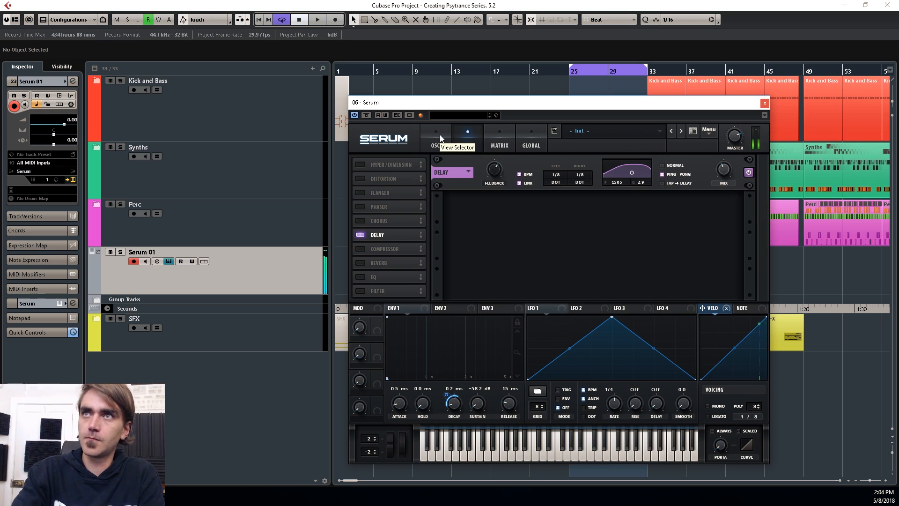
- Close the Serum window and fill bars 25 to 33 of the Kick and Bass track with copies of its parts
left_click(765, 103)
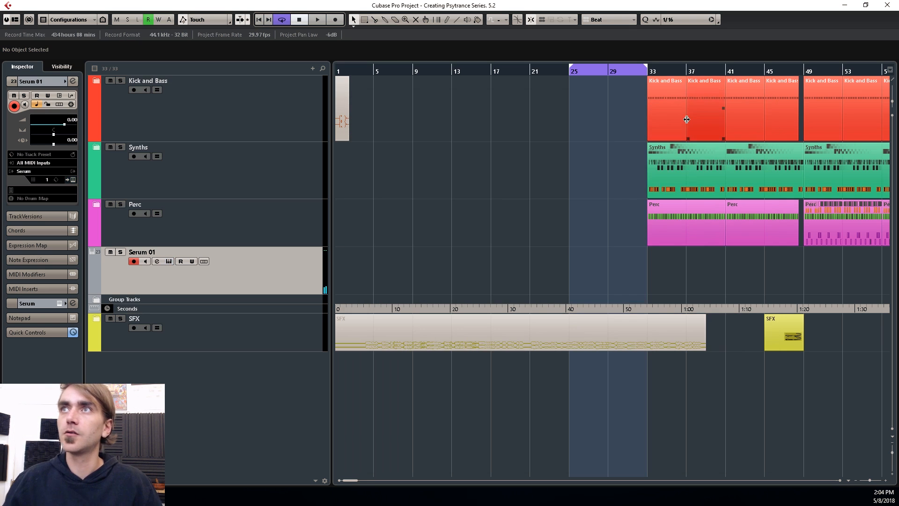
scroll(615, 119, "up", 5)
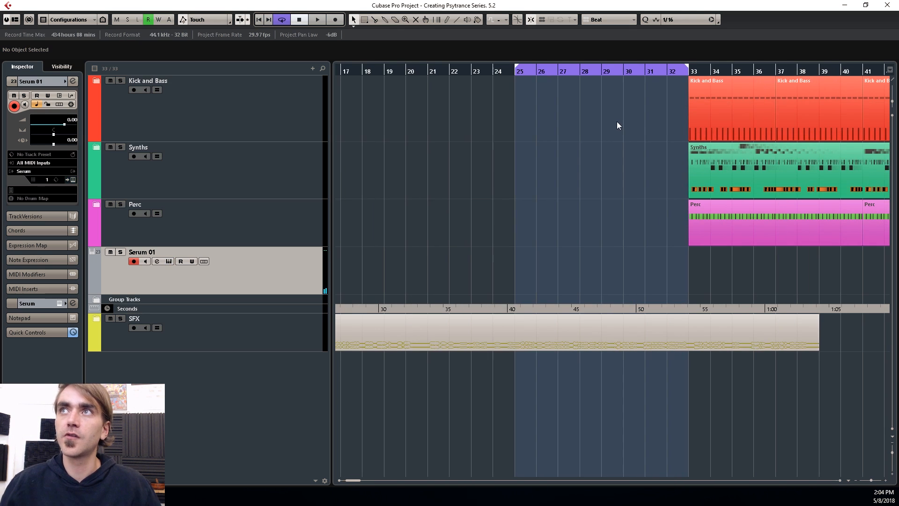
left_click_drag(627, 116, 577, 117)
left_click(514, 254)
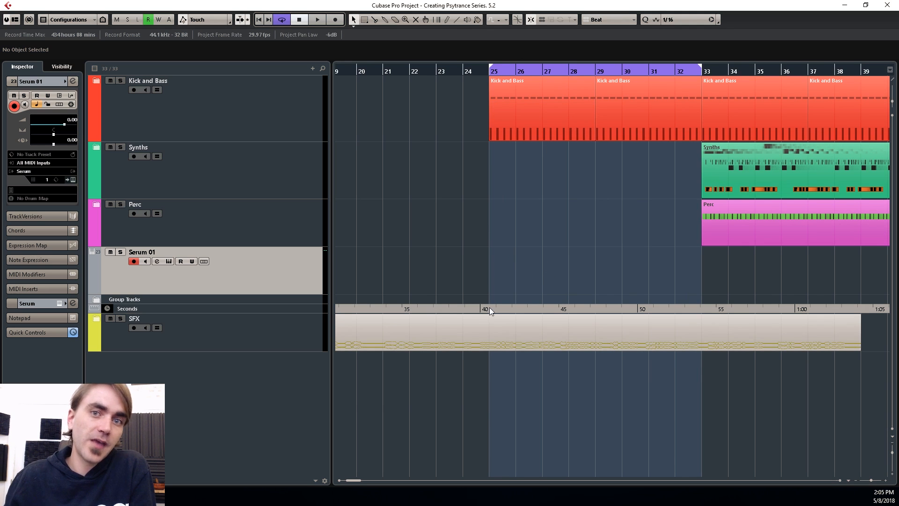
- Show the transport panel below the tracks and add the Record Mode section to it
key("F2")
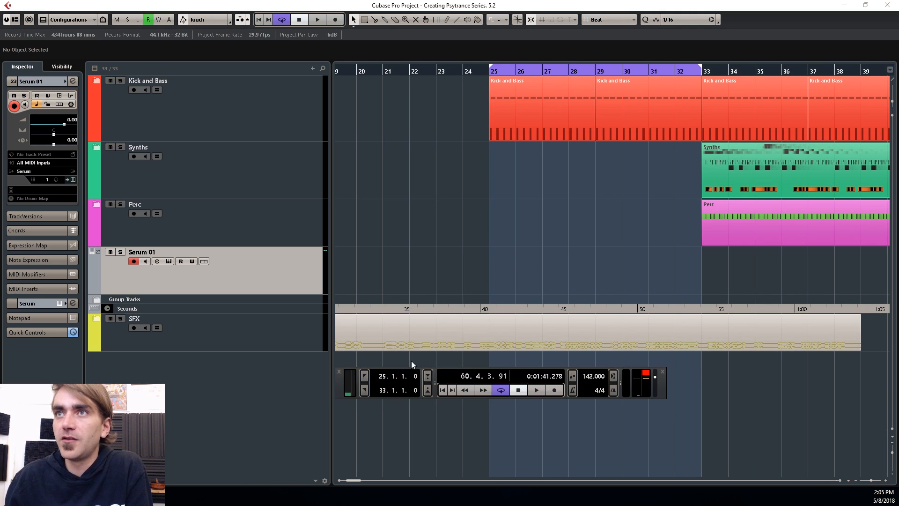
left_click_drag(340, 387, 376, 411)
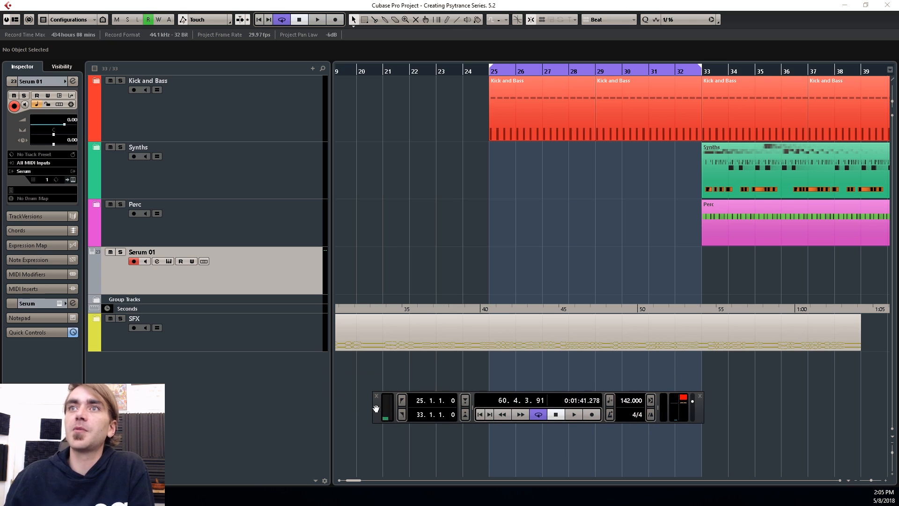
right_click(375, 410)
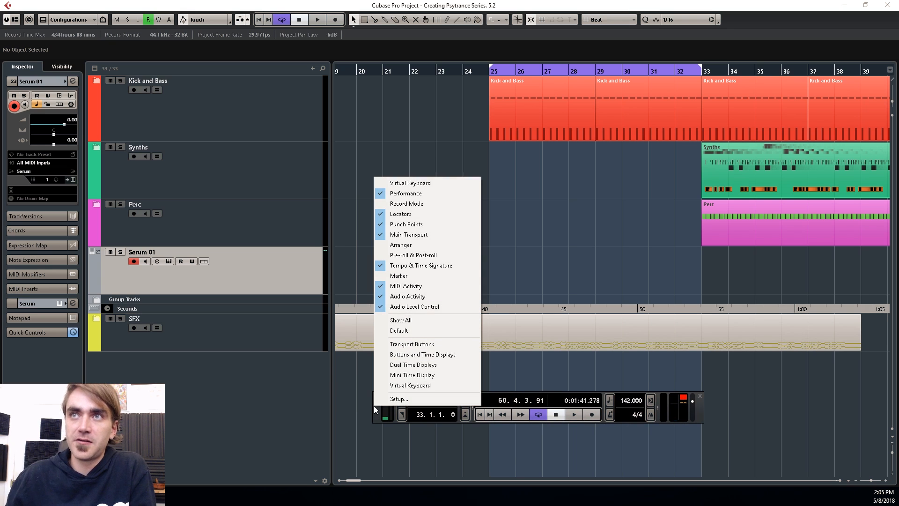
left_click(418, 205)
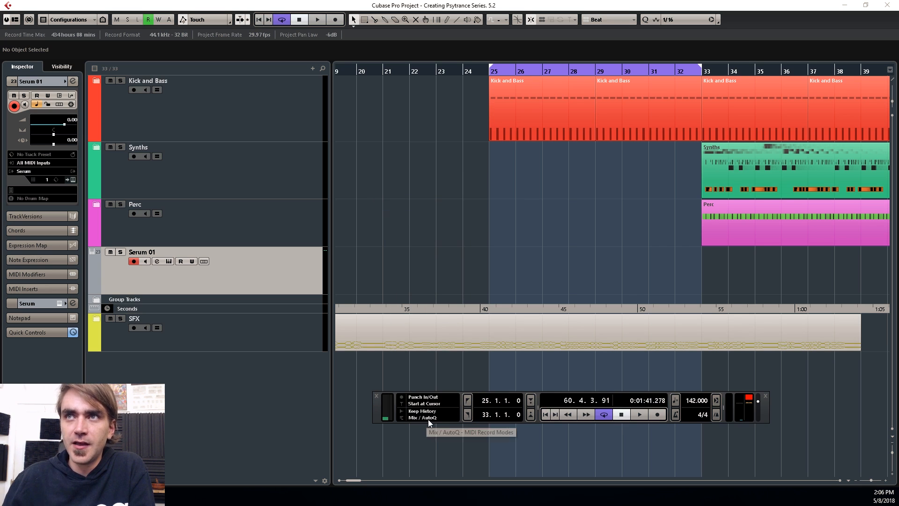
- Review the Mix / AutoQ MIDI record mode options and place the project cursor at bar 25
left_click(434, 417)
left_click(444, 480)
left_click(538, 242)
left_click(488, 74)
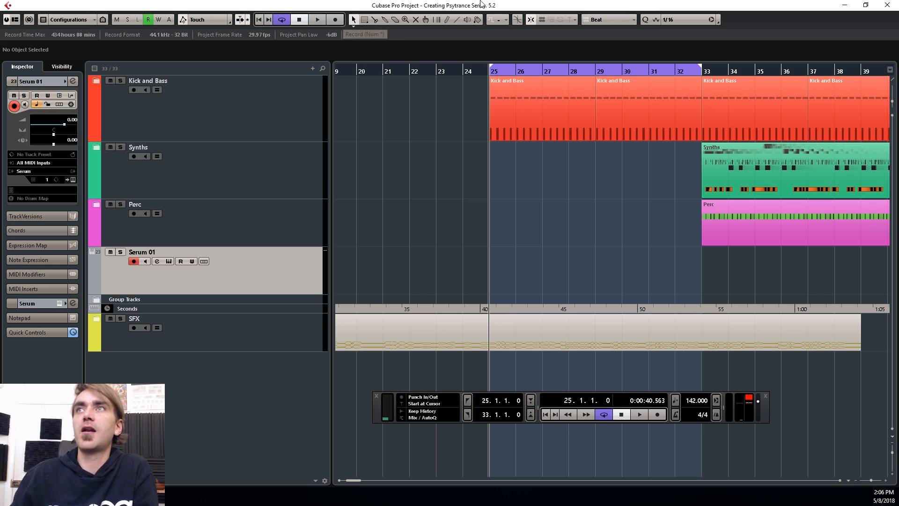
- Set the quantize value to 1/16 and record a MIDI percussion performance on Serum 01 over looped bars 25 to 33
left_click(684, 19)
left_click(684, 73)
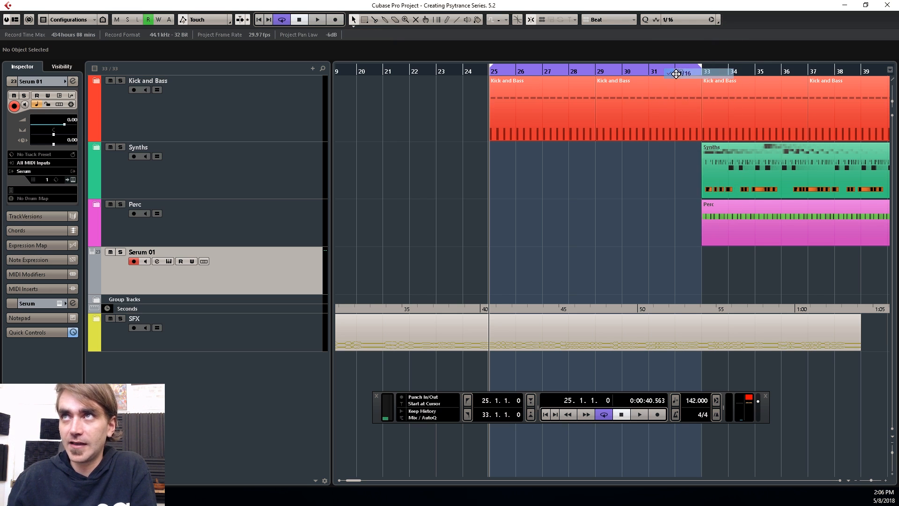
left_click(333, 20)
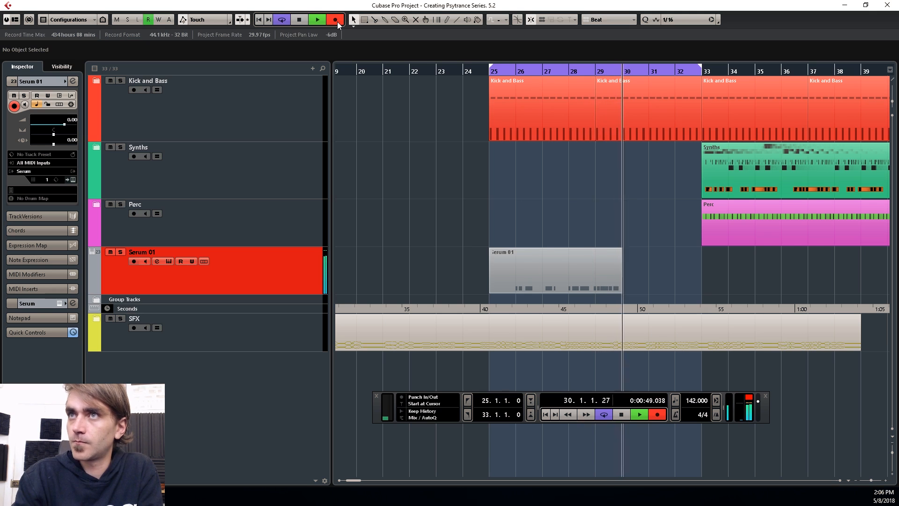
left_click(335, 19)
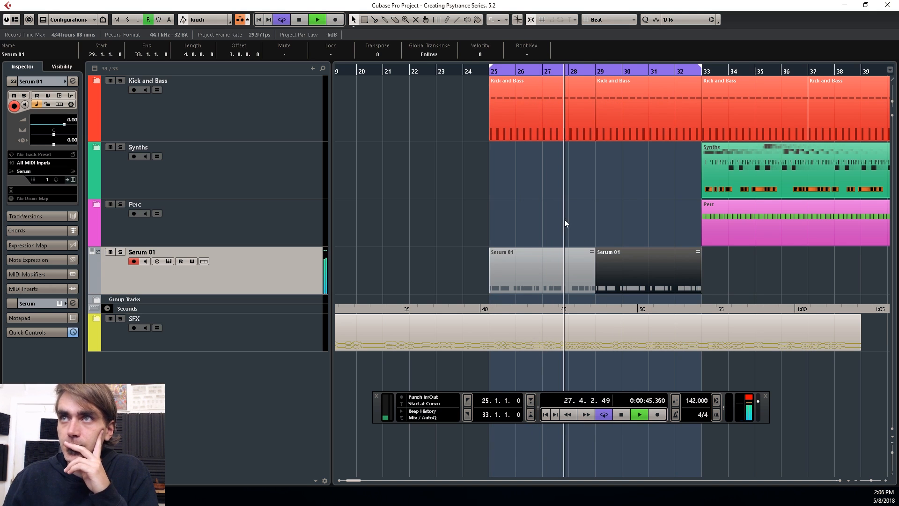
- Open Serum on the Serum 01 track and audition the recorded parts while inspecting the noise pitch
left_click(73, 180)
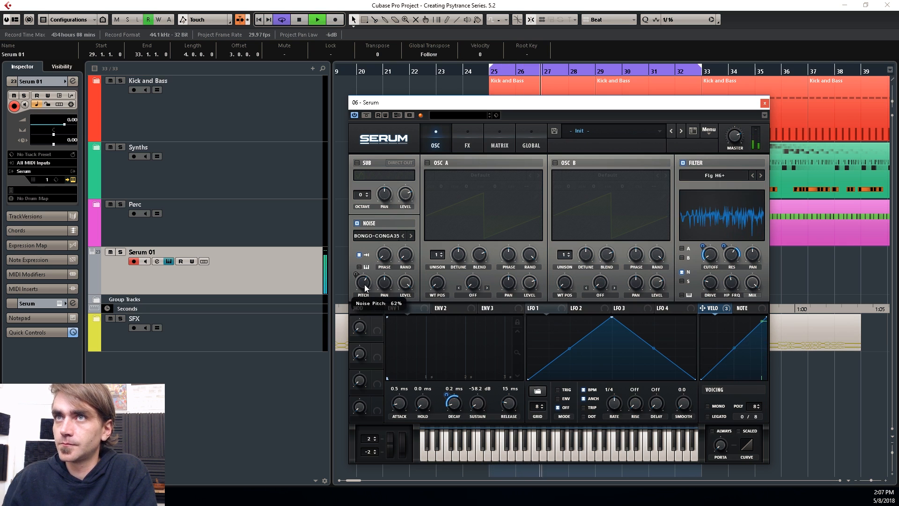
left_click(837, 389)
key("space")
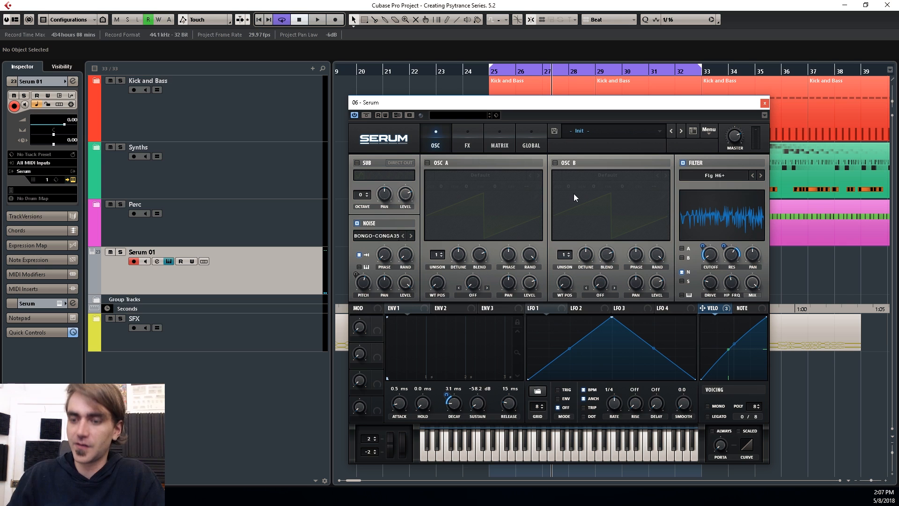
key("space")
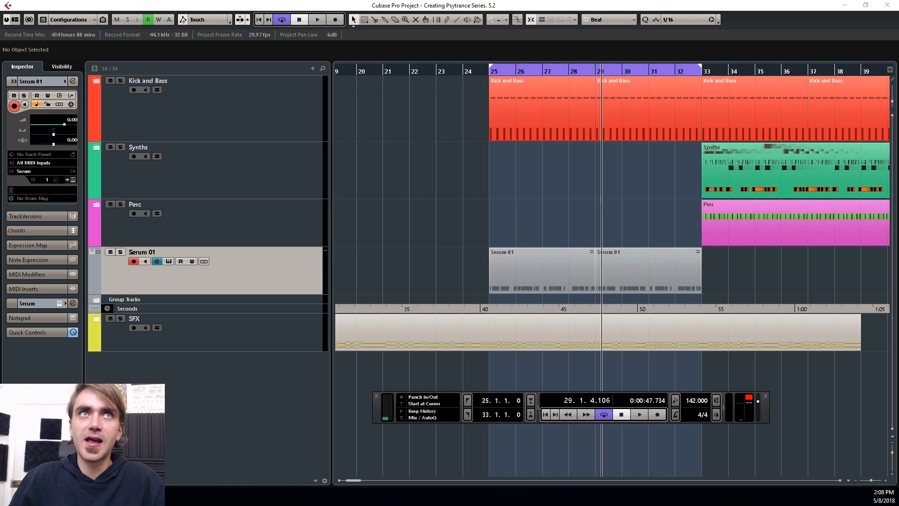
- Render the two recorded Serum 01 parts in bars 25 to 33 in place to a new audio track
key("F3")
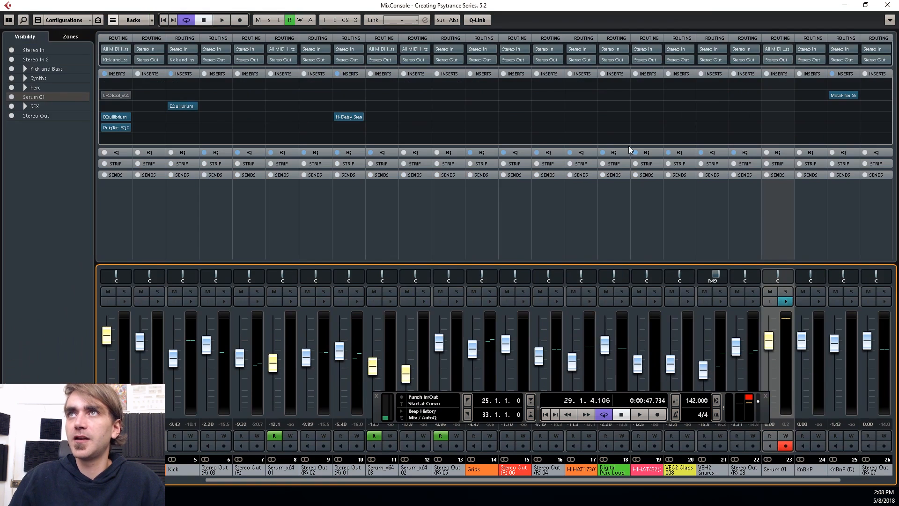
key("F3")
right_click(548, 127)
mouse_move(590, 299)
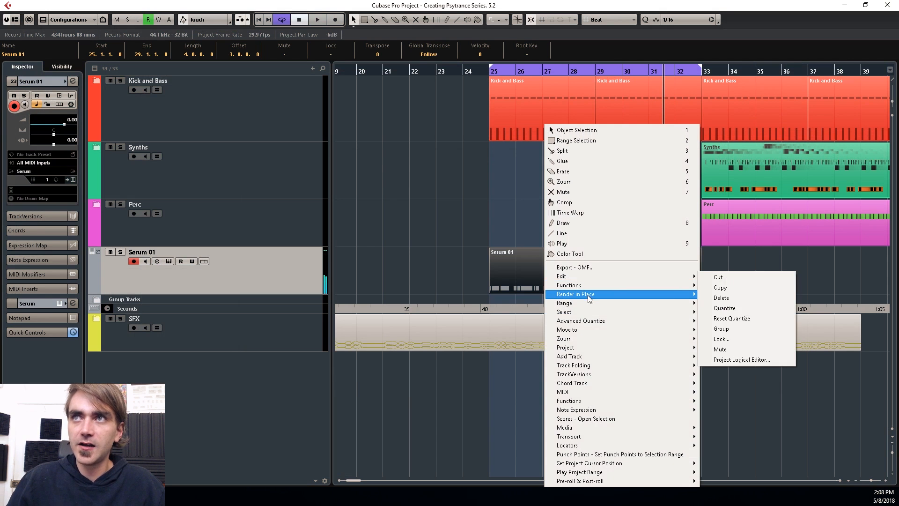
left_click(730, 295)
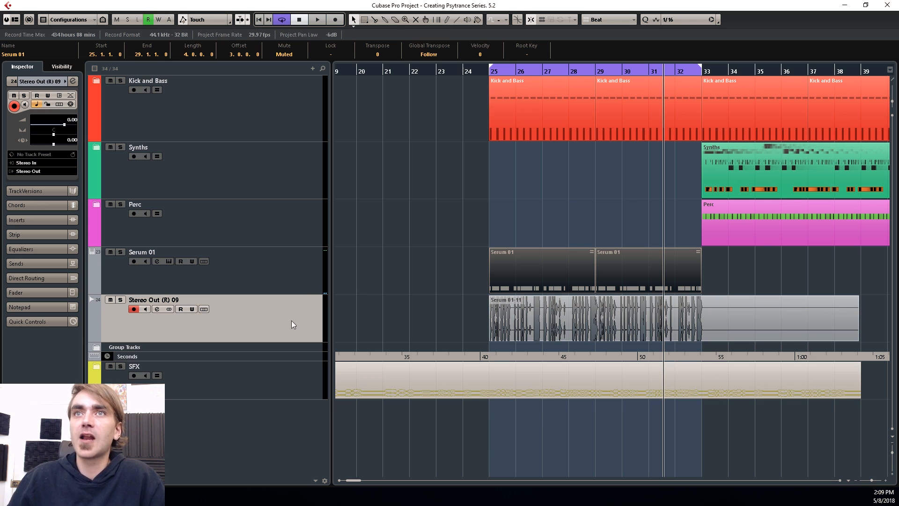
- Add H-Delay Stereo to the rendered audio track's second insert slot, lower its dry/wet mix and switch on Ping Pong
left_click(72, 81)
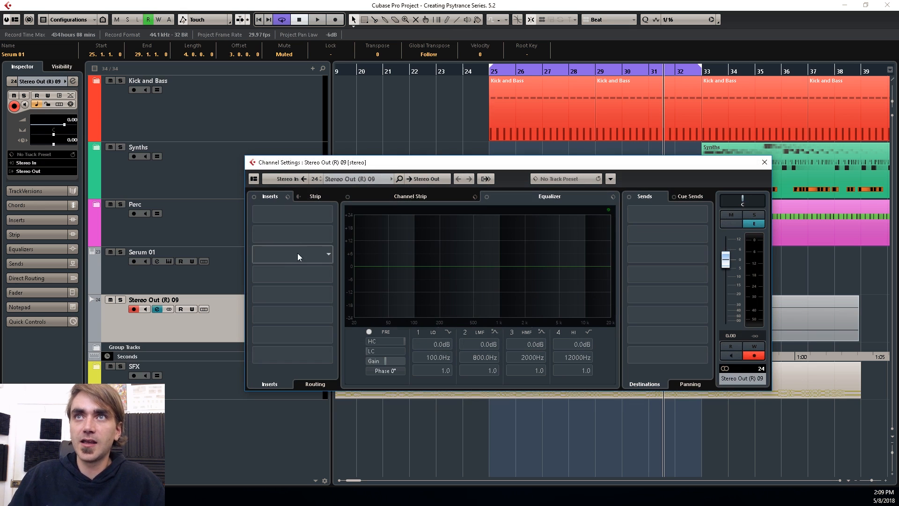
left_click(294, 235)
type("h-dela")
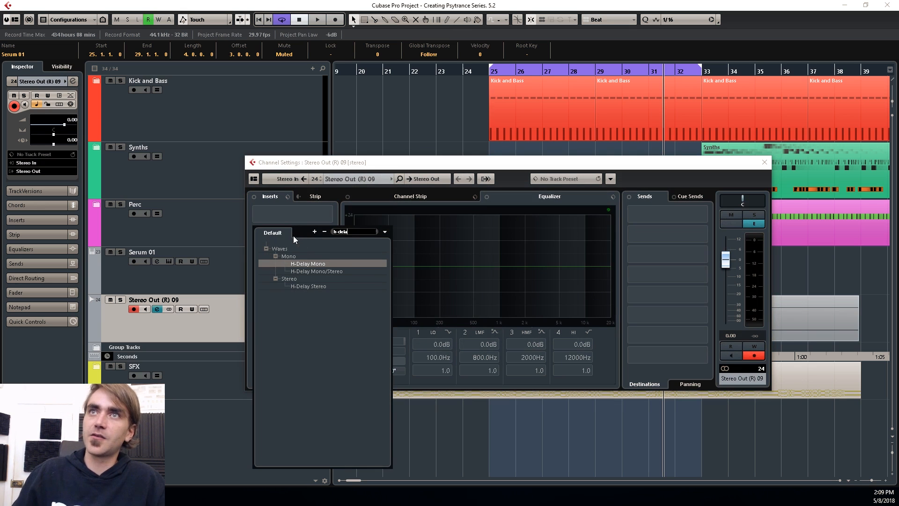
left_click(311, 286)
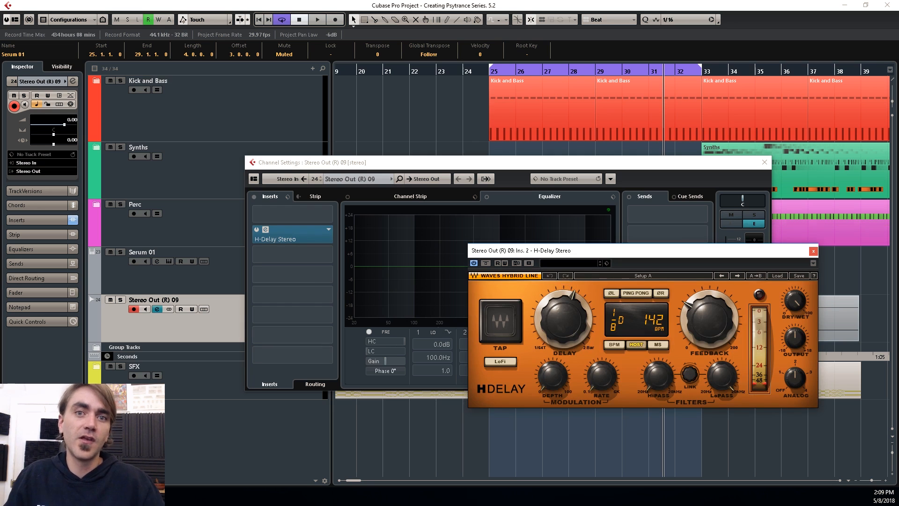
left_click_drag(803, 304, 804, 323)
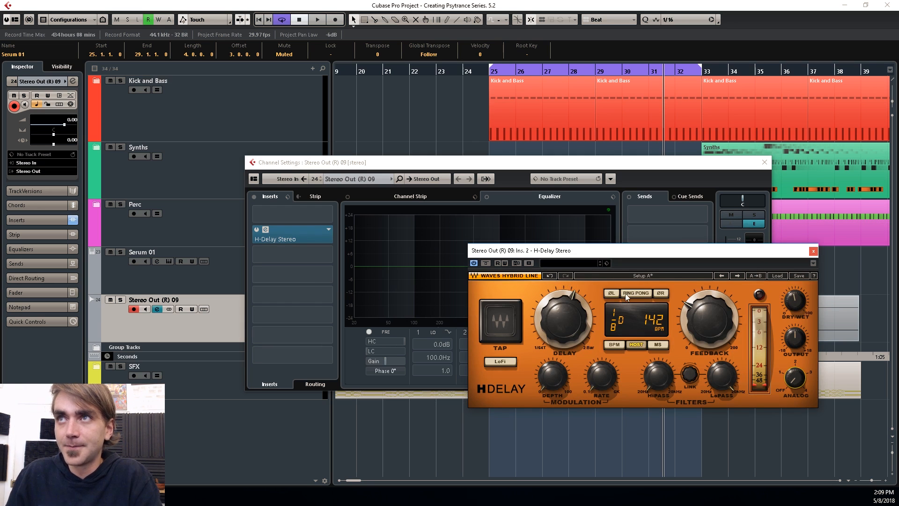
left_click(626, 294)
left_click(813, 252)
left_click(765, 162)
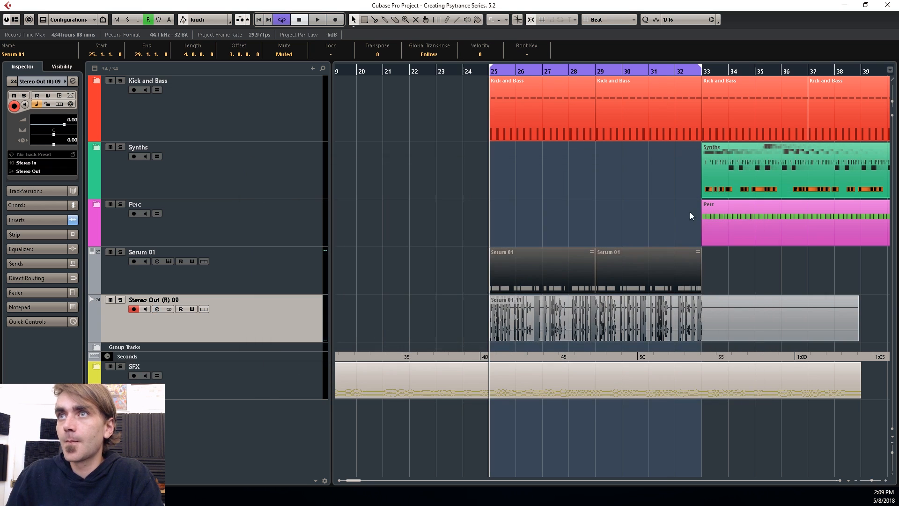
- During playback, high-pass EQ band 1 of the rendered track at 257.8 Hz, set its low cut to 292.4 Hz and its fader to -1.91
key("space")
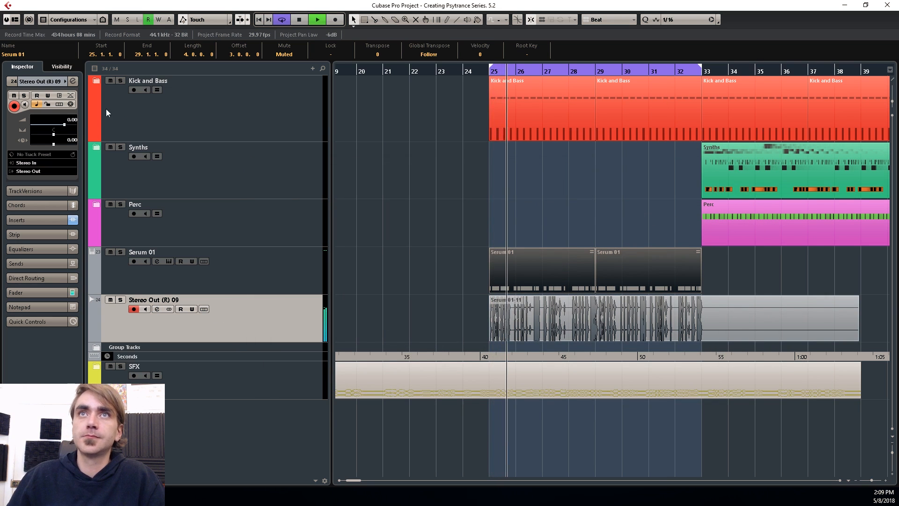
left_click(73, 81)
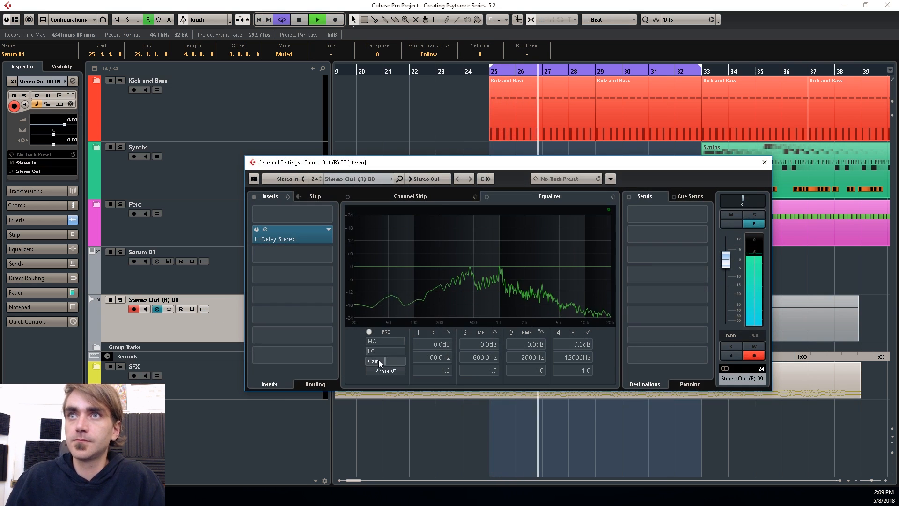
left_click(448, 332)
left_click(449, 358)
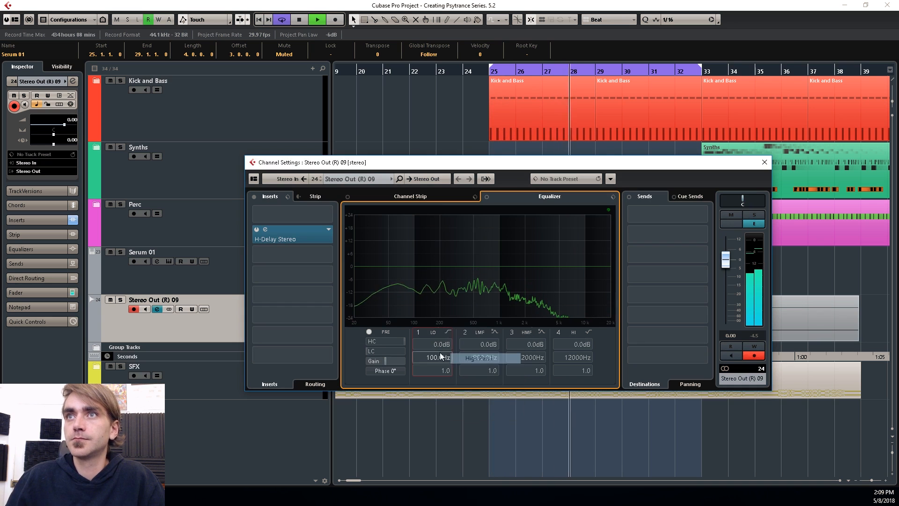
left_click(417, 333)
scroll(436, 358, "up", 10)
left_click(369, 352)
left_click_drag(392, 351, 401, 284)
left_click_drag(725, 260, 725, 265)
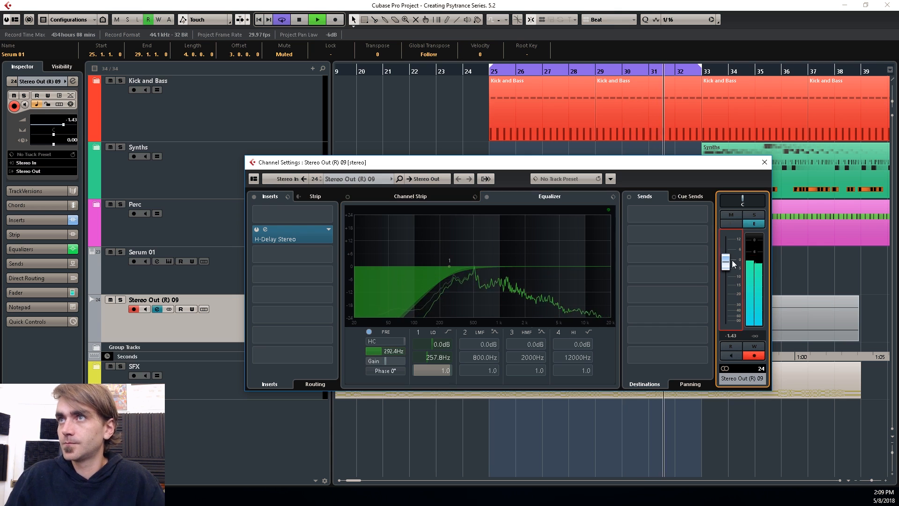
left_click(766, 162)
- Trim the silent tail of the rendered audio event so that it ends at bar 33
left_click(806, 328)
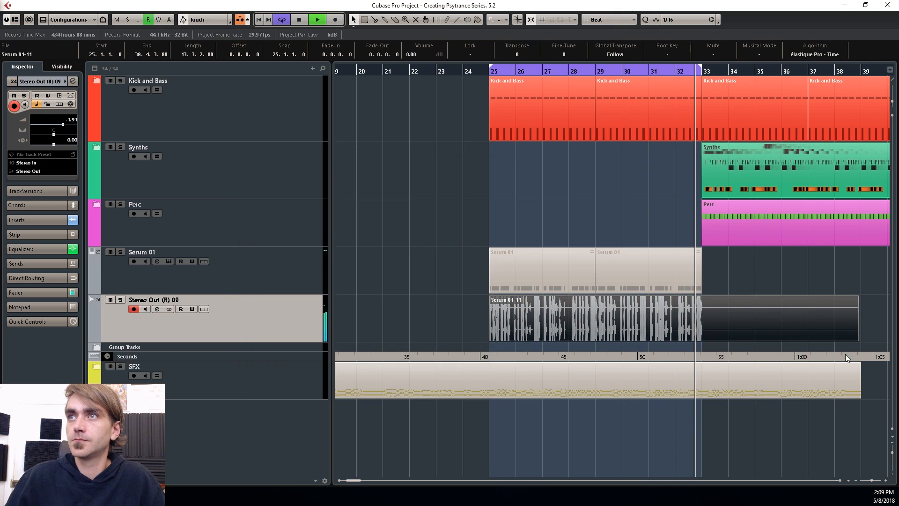
left_click_drag(856, 336, 700, 344)
scroll(505, 238, "down", 4)
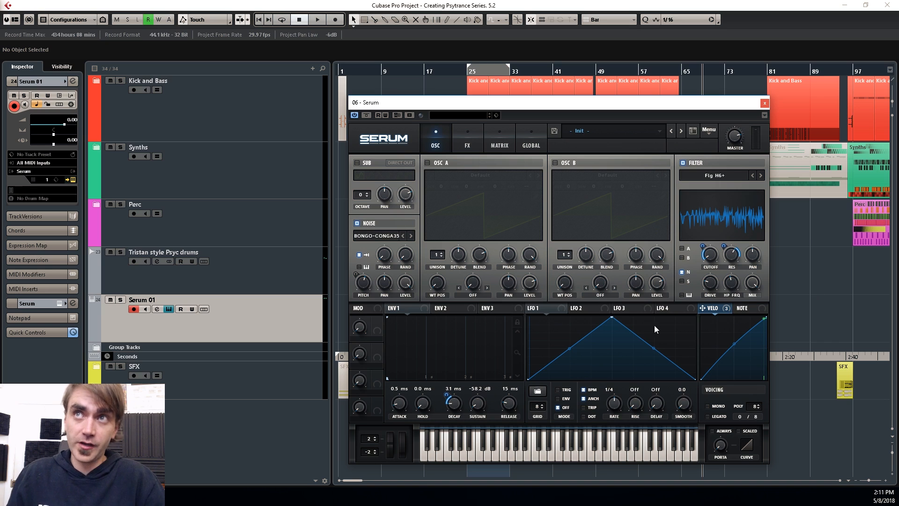
- Load Claps LR 1 as Serum's noise sample and stop the playback after auditioning it
left_click(374, 235)
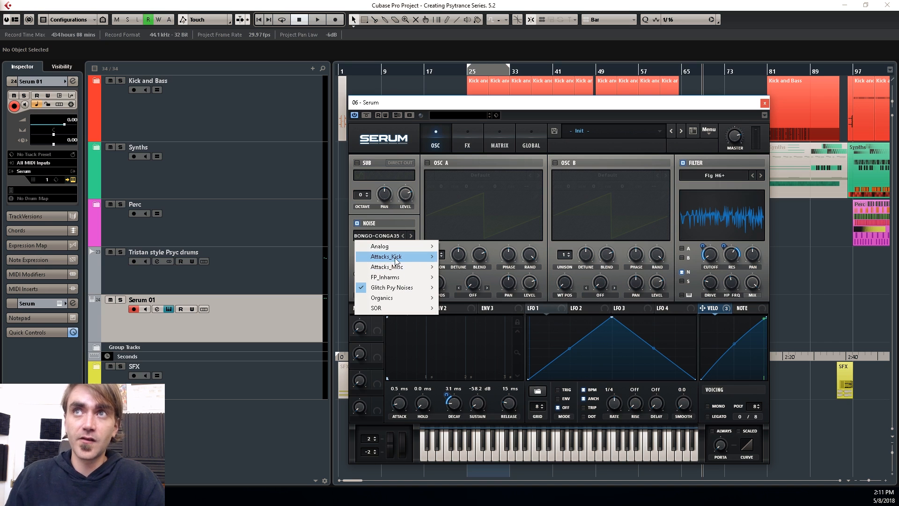
mouse_move(391, 259)
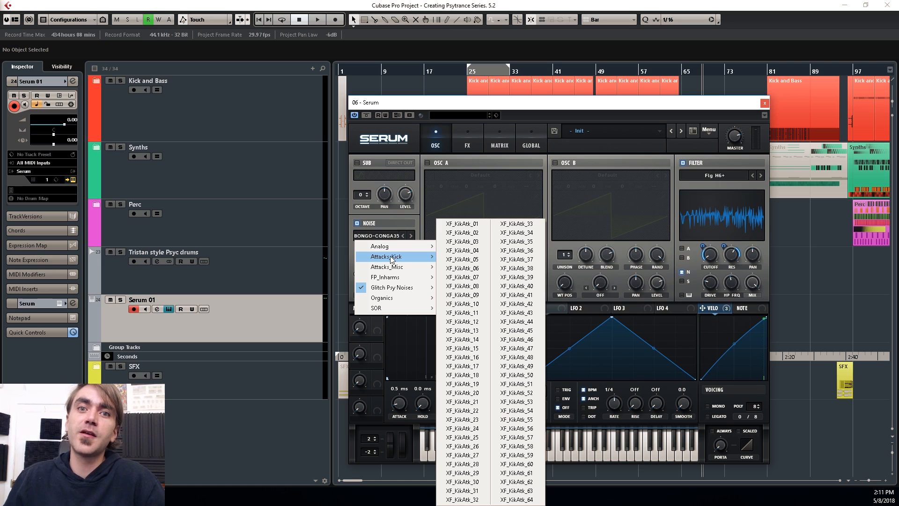
left_click(462, 313)
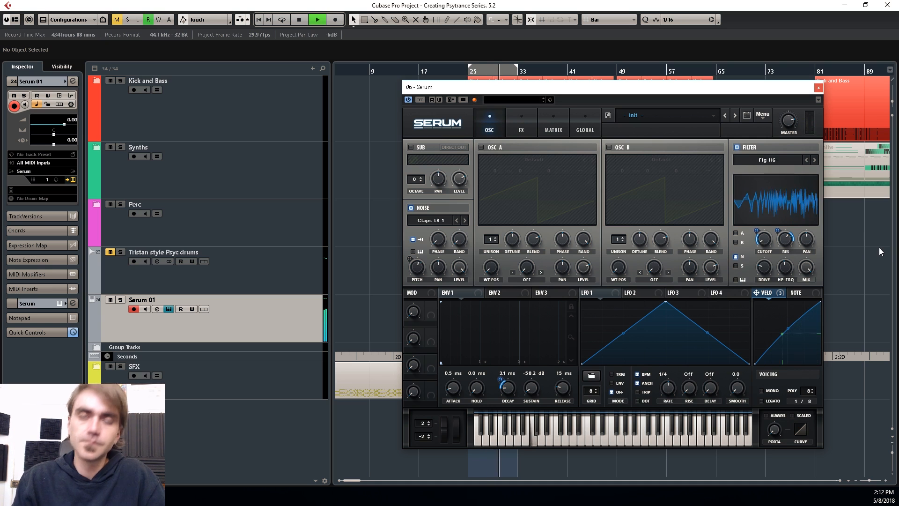
key("space")
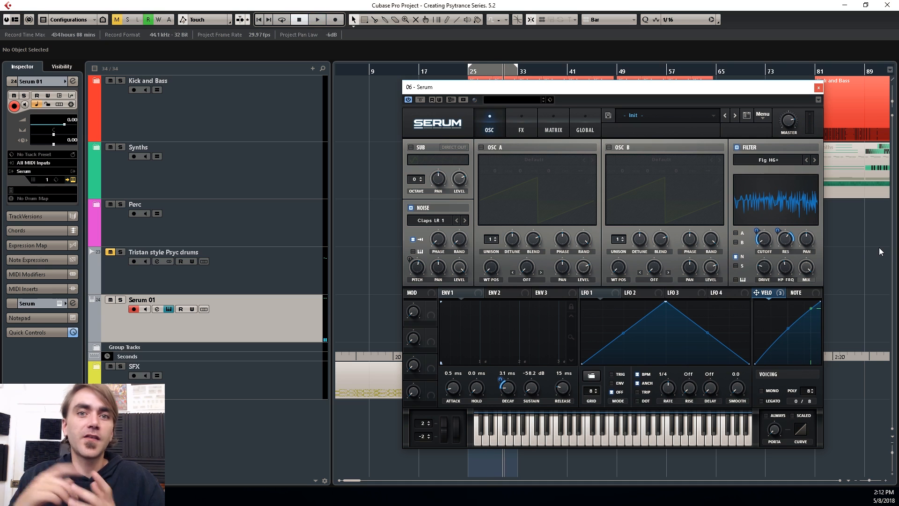